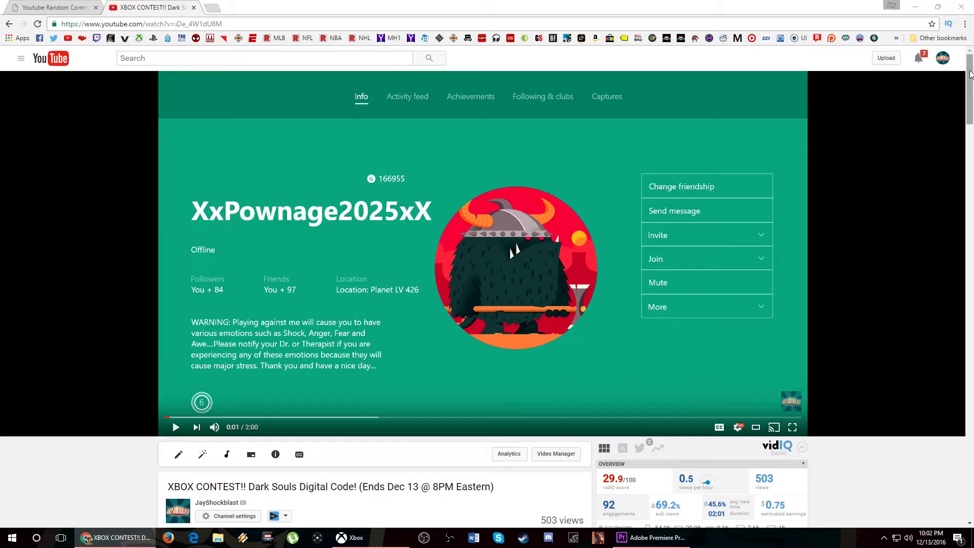
left_click_drag(971, 73, 968, 168)
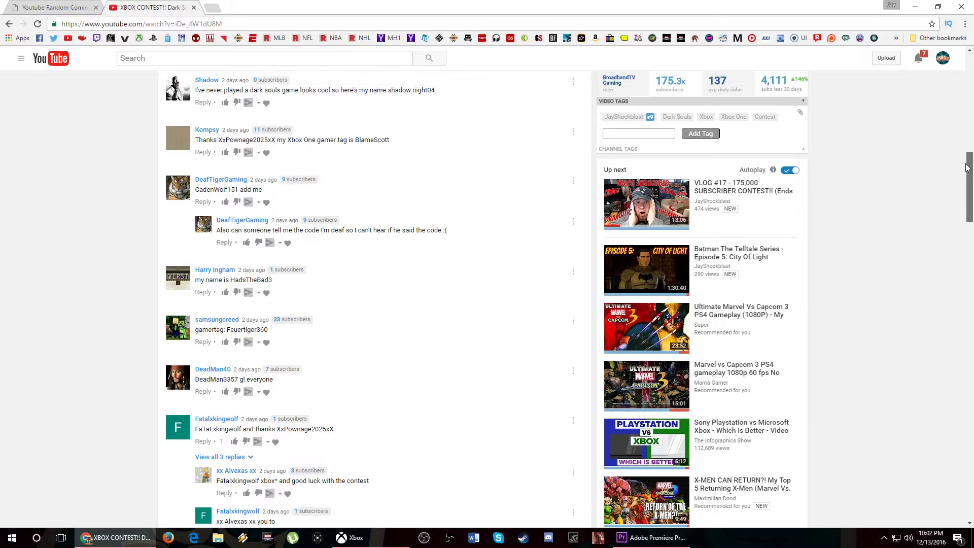
left_click_drag(967, 168, 968, 169)
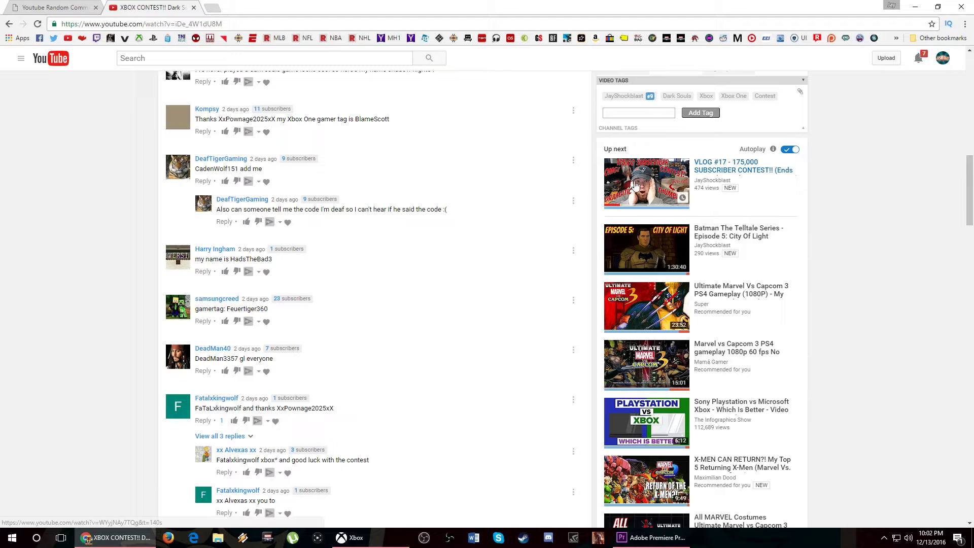
left_click_drag(970, 168, 971, 175)
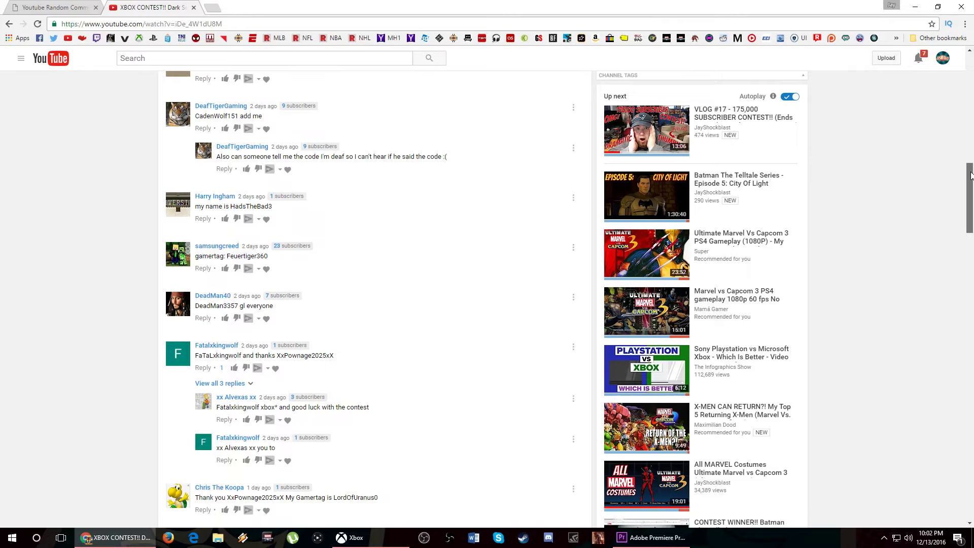
mouse_move(970, 175)
left_mouse_down()
mouse_move(963, 253)
mouse_move(971, 397)
left_mouse_up()
- Bring up the comment picker showing 60 unique commenters from the contest video
left_click(67, 10)
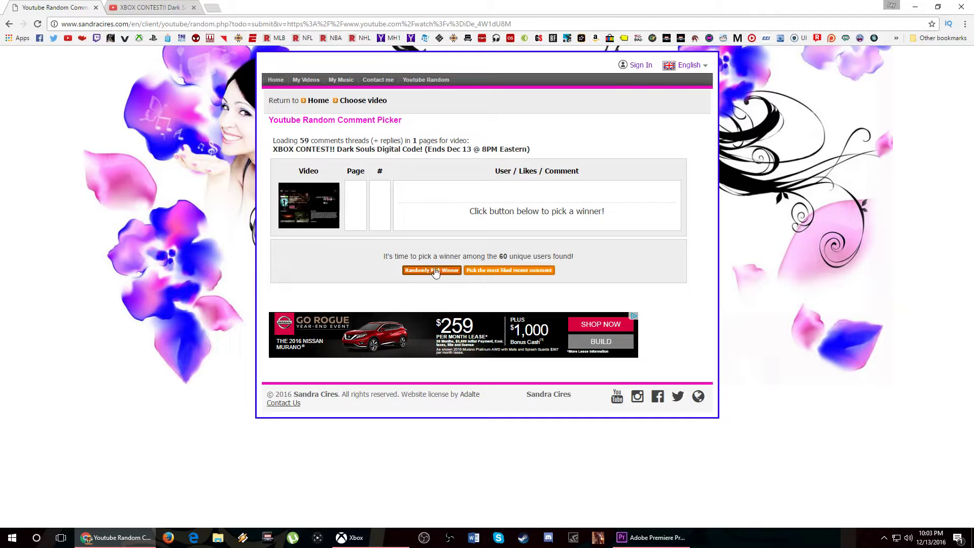
left_click(435, 275)
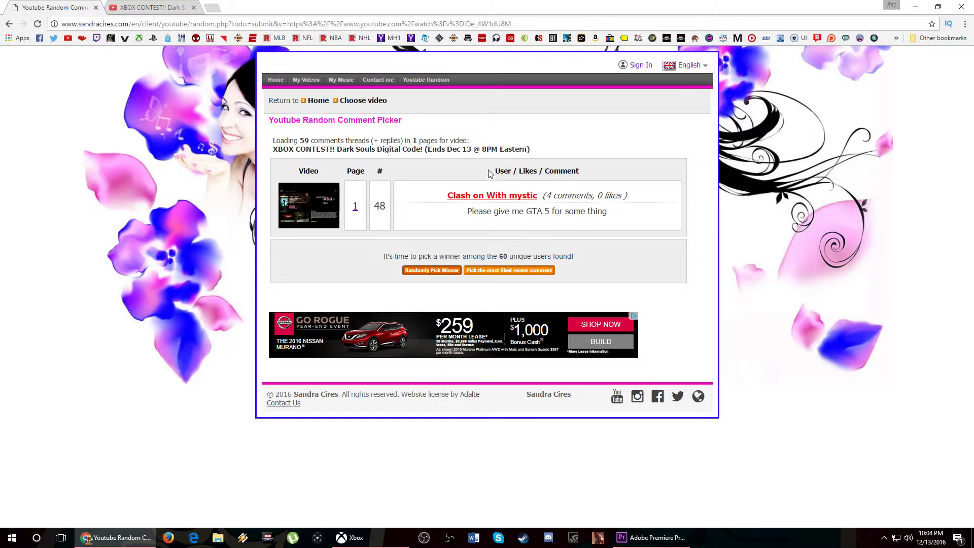
left_click(433, 271)
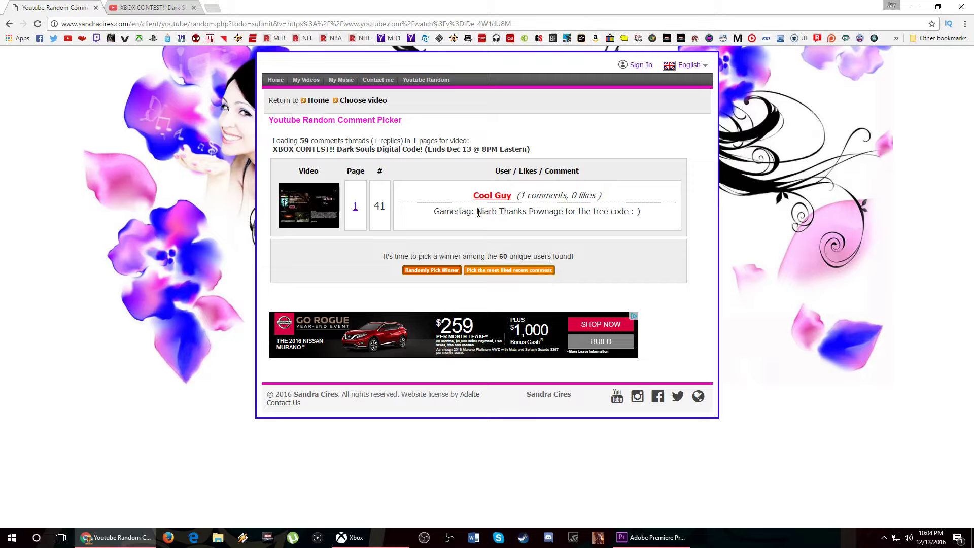
left_click_drag(477, 211, 498, 213)
right_click(497, 213)
left_click(512, 220)
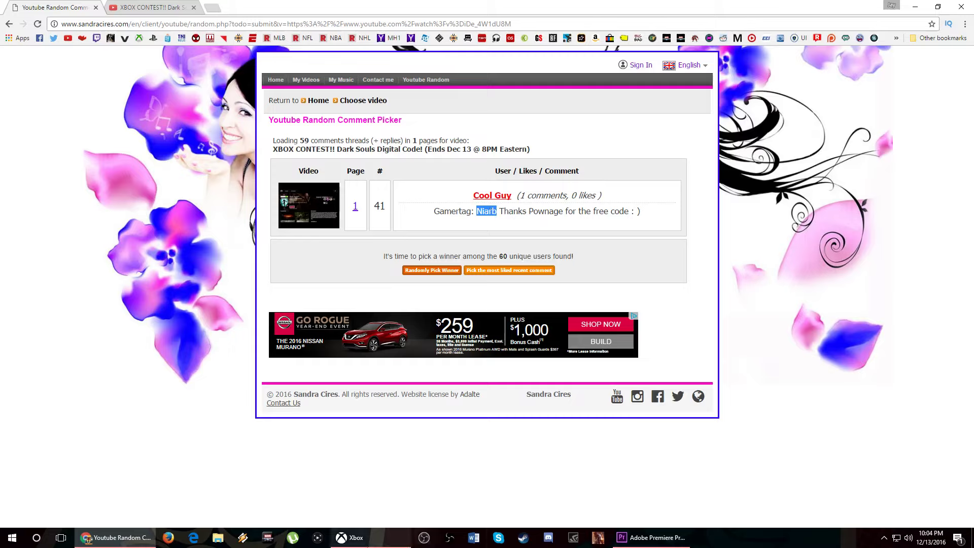
left_click(354, 541)
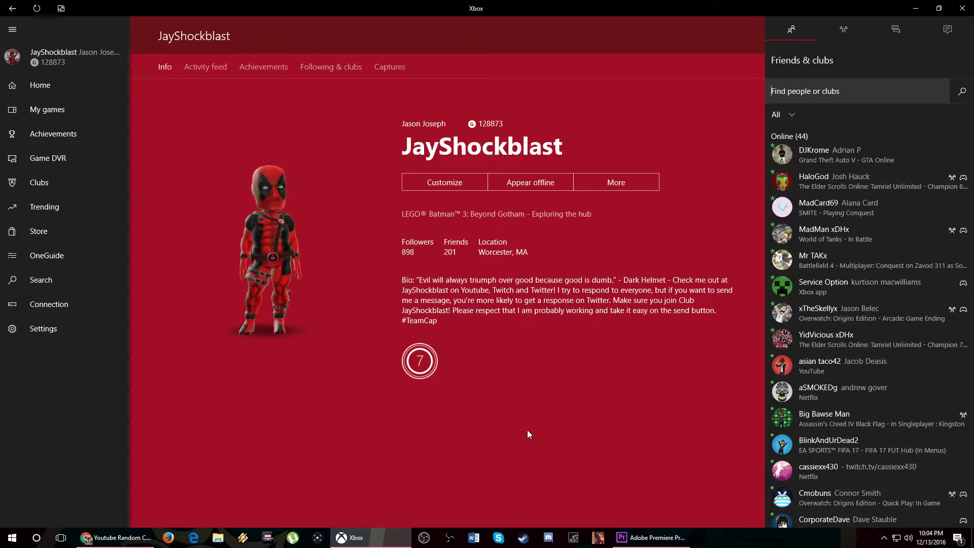
type("Niarb")
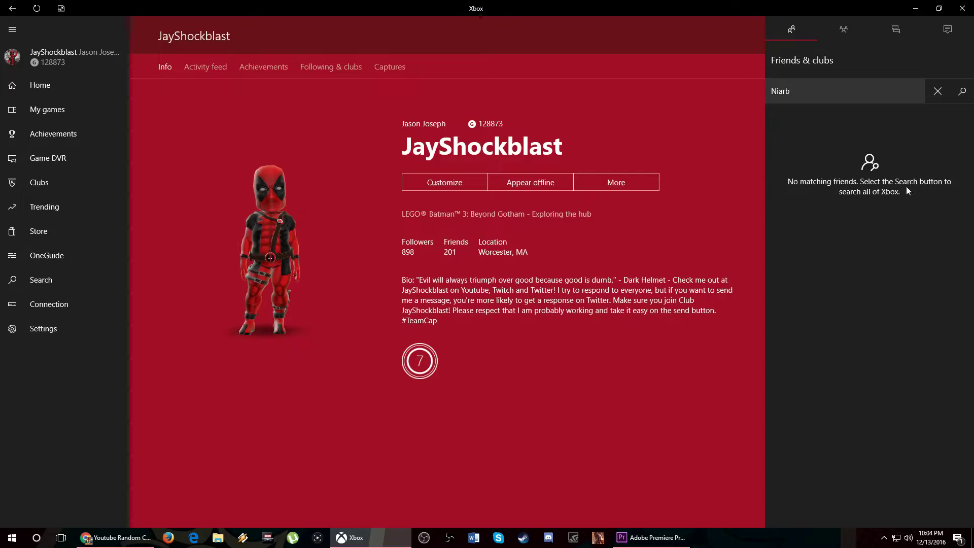
left_click(962, 91)
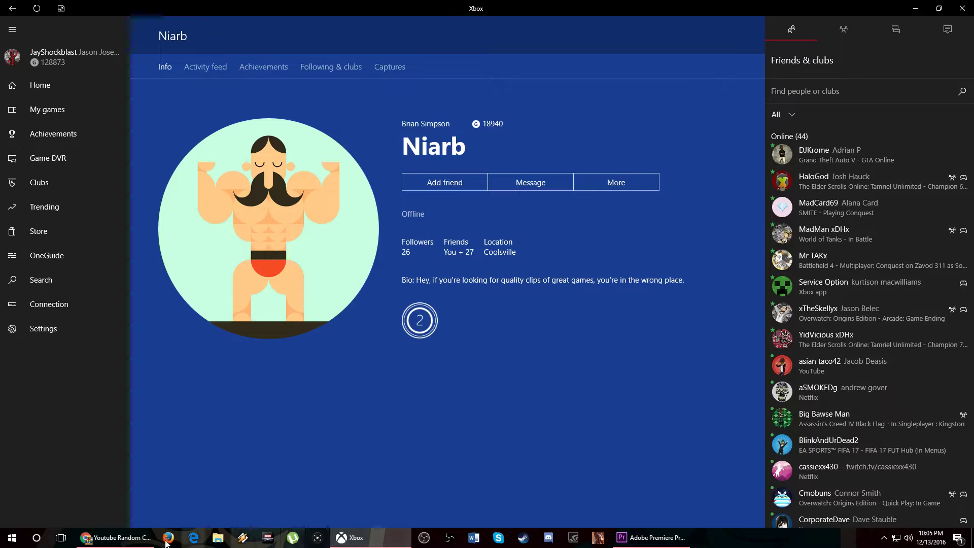
left_click(126, 540)
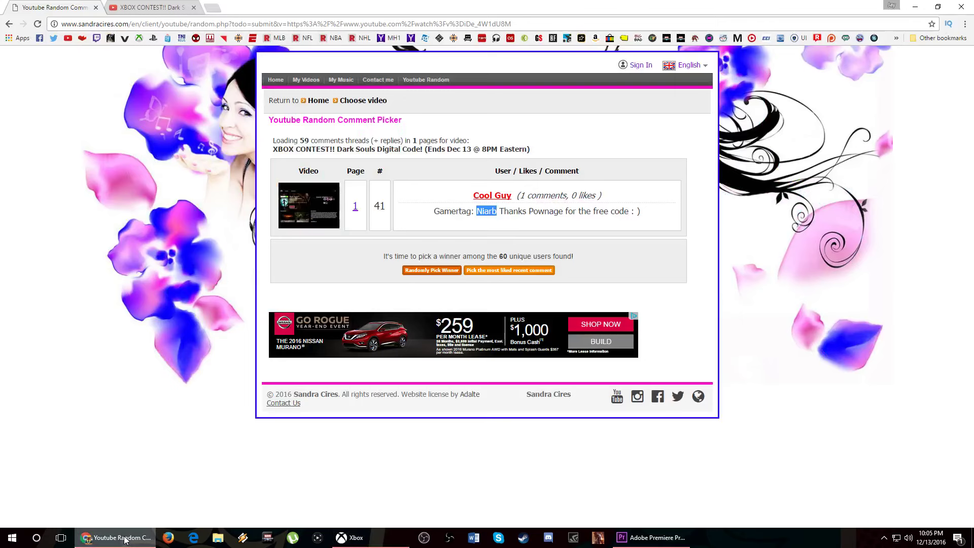